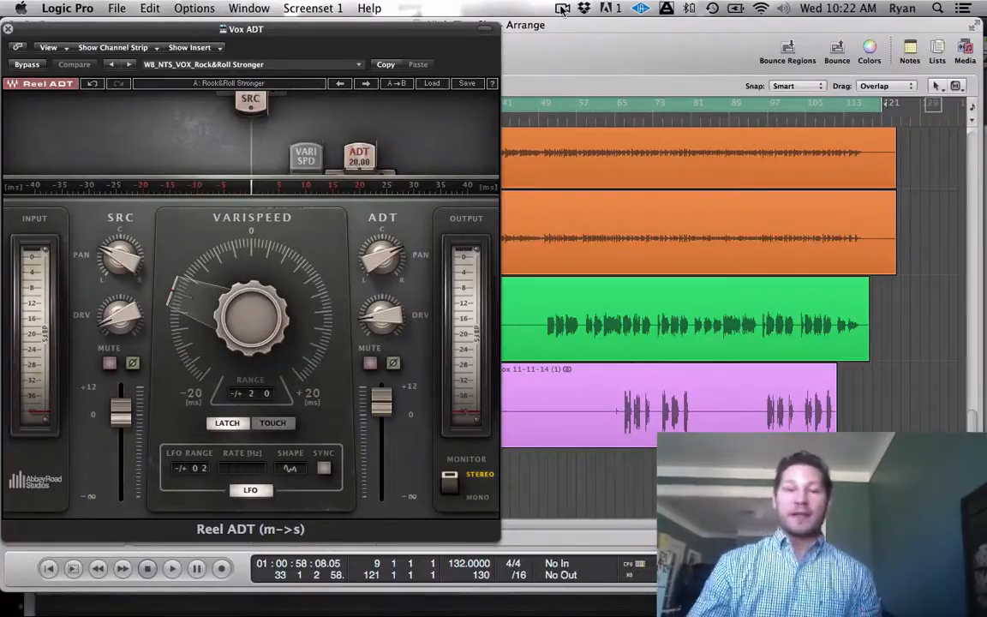
- Move the Vox ADT plug-in window aside and examine its pan and varispeed controls and the LFO shape options
left_click_drag(347, 24, 487, 32)
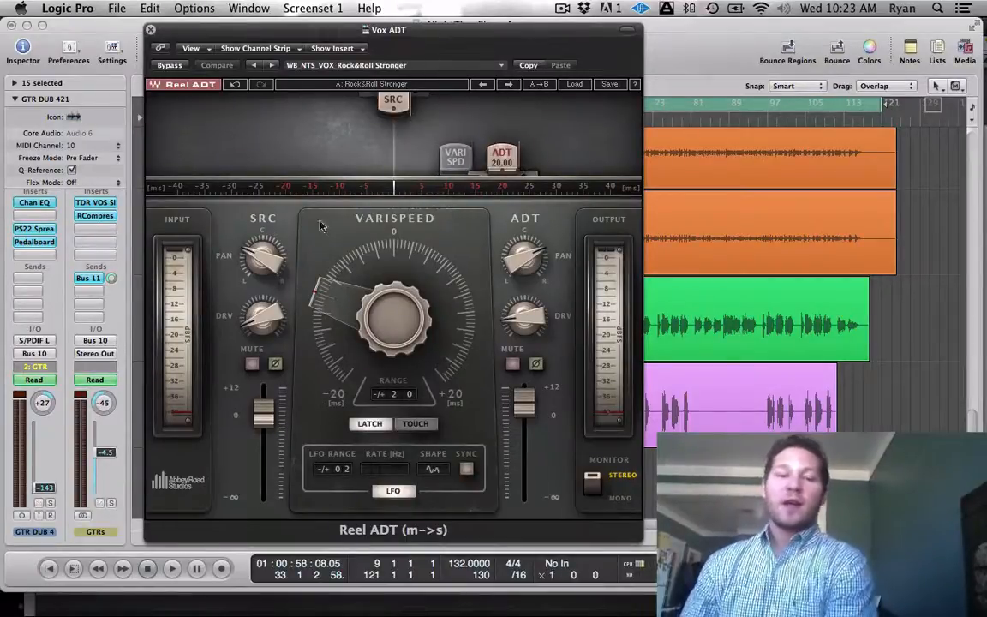
mouse_move(256, 265)
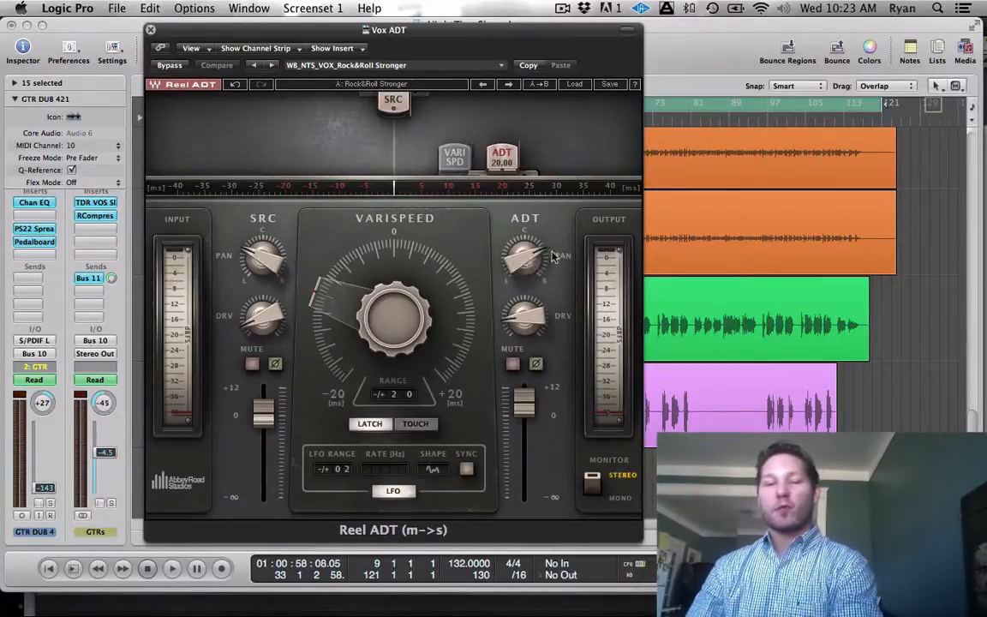
mouse_move(542, 263)
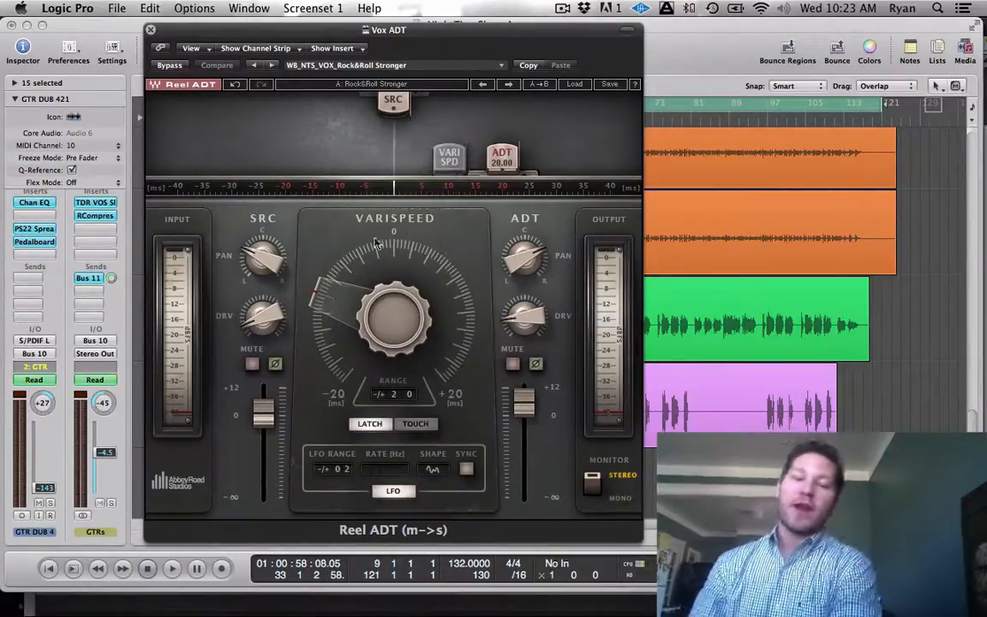
mouse_move(406, 294)
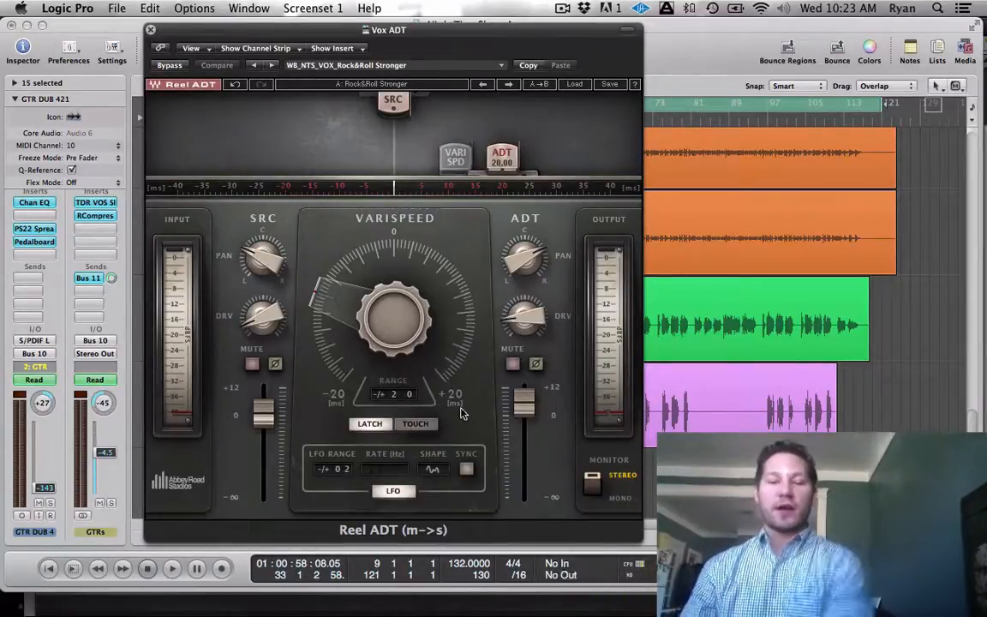
left_click(438, 471)
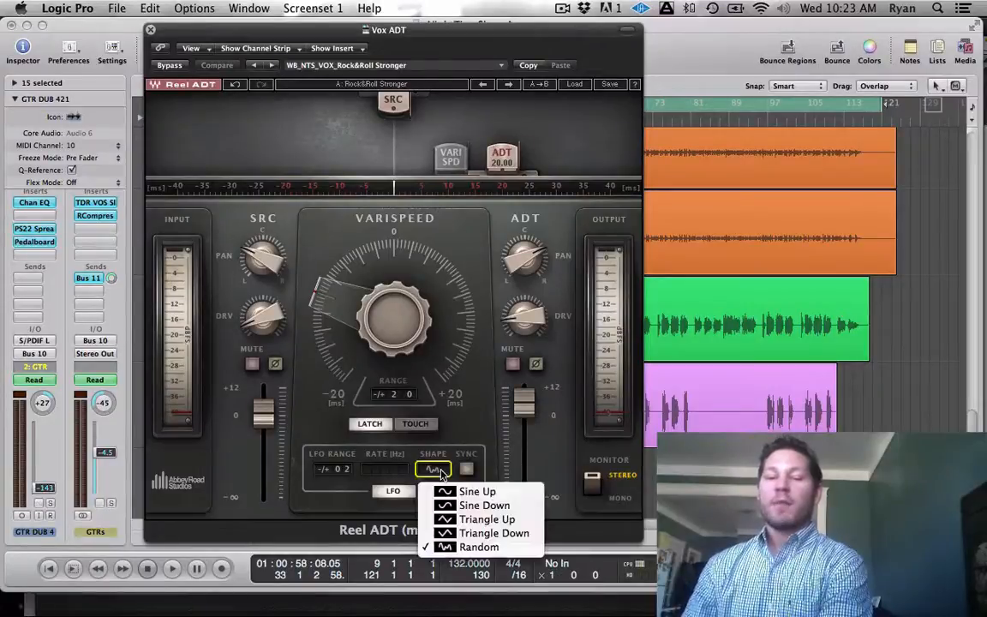
left_click(440, 474)
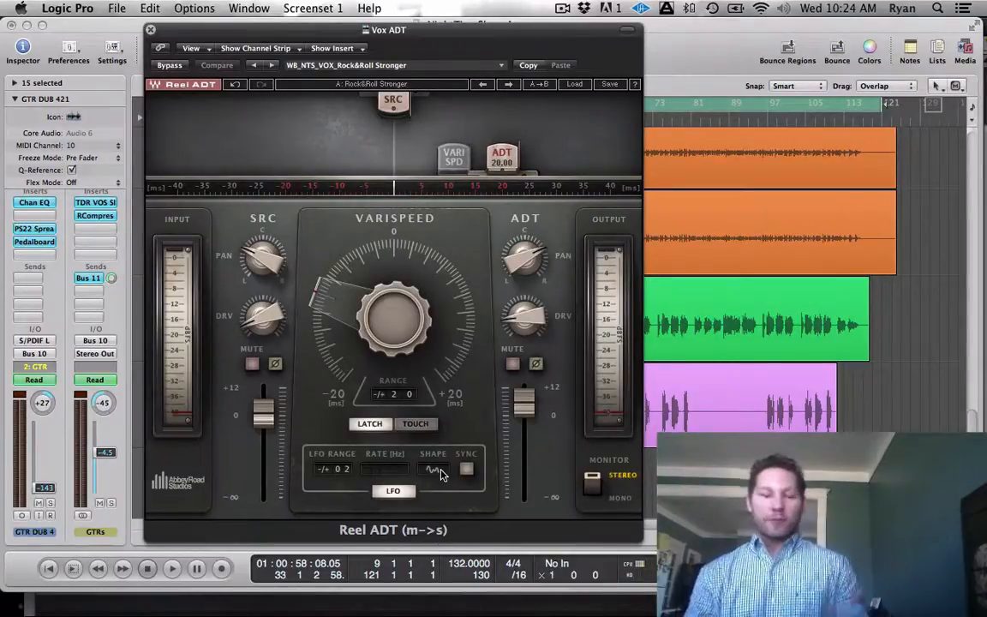
- Look over the preset and settings options of the Reel ADT plug-in, and close the list without choosing any
left_click(501, 66)
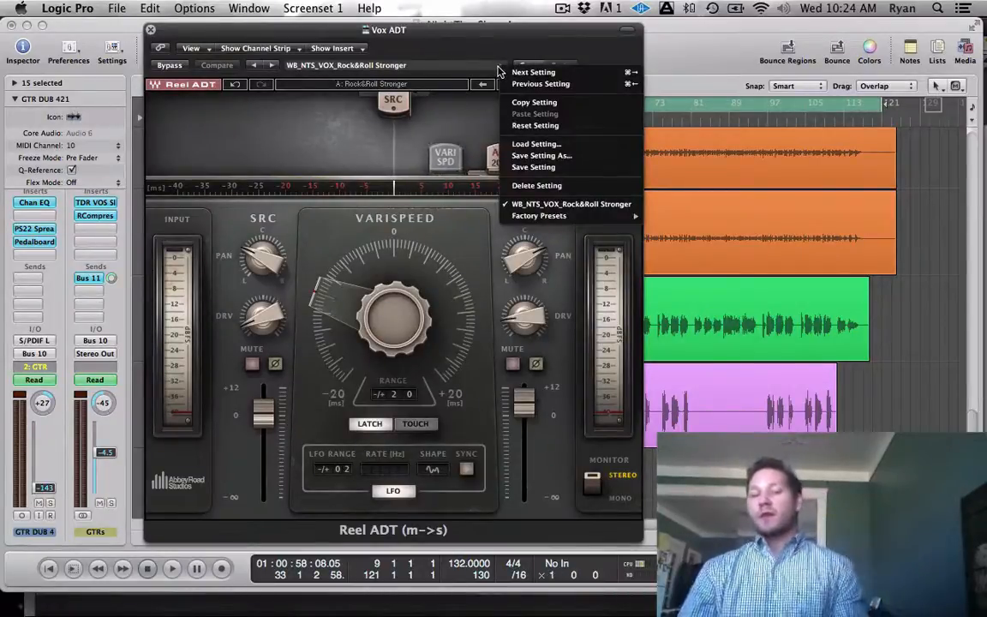
mouse_move(538, 216)
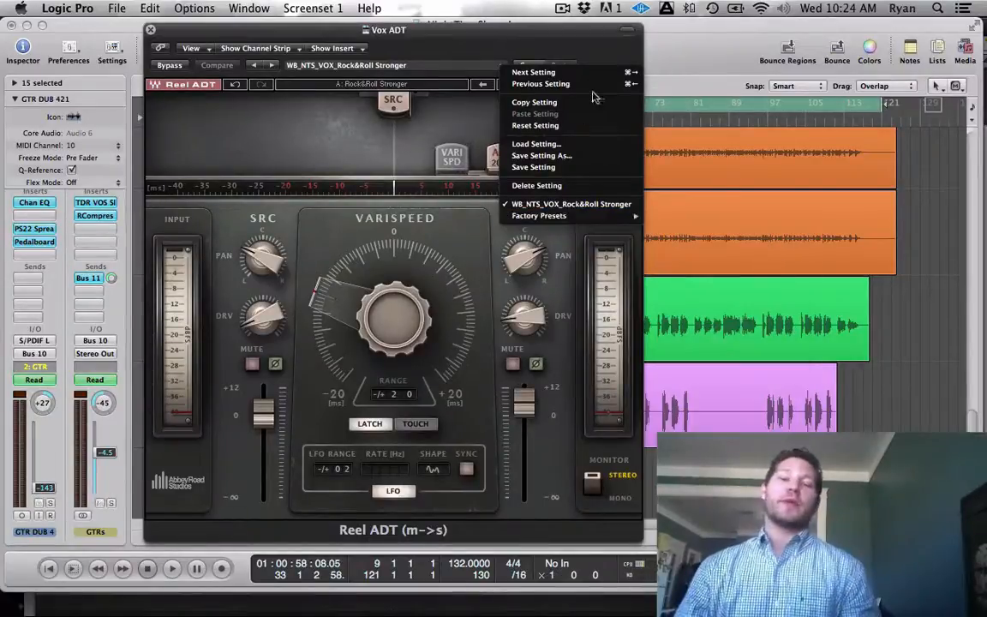
left_click(719, 28)
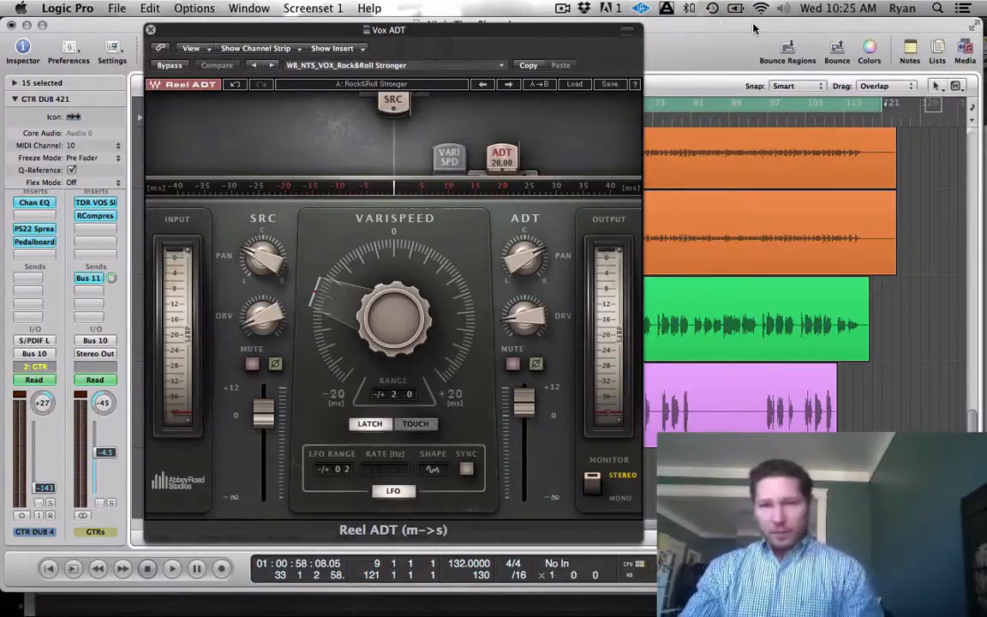
- Play the full mix and reopen the Reel ADT insert from the Vox ADT channel in the mixer, stopping playback after listening
left_click(150, 32)
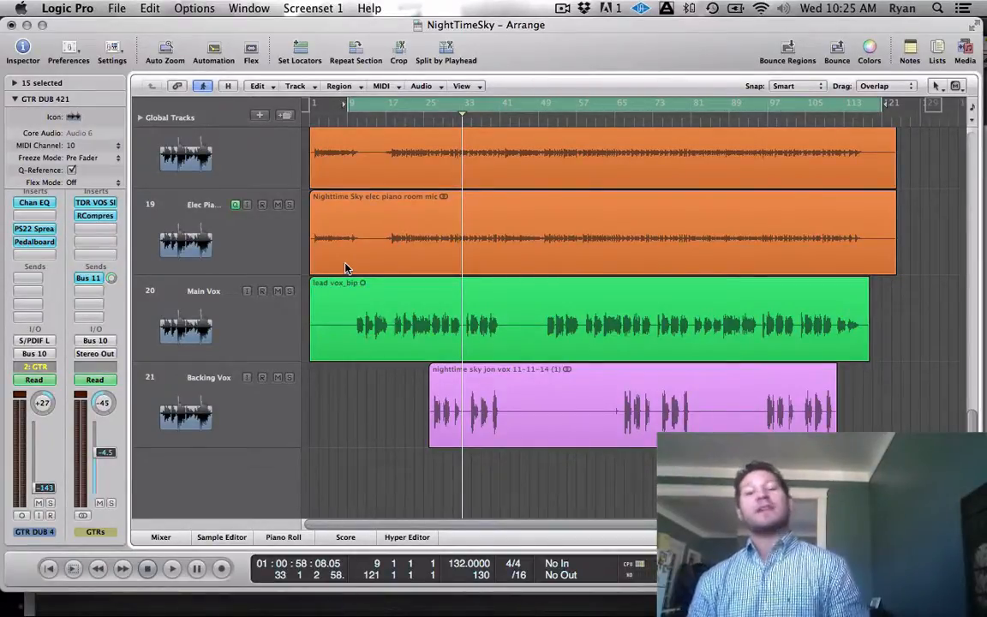
key("space")
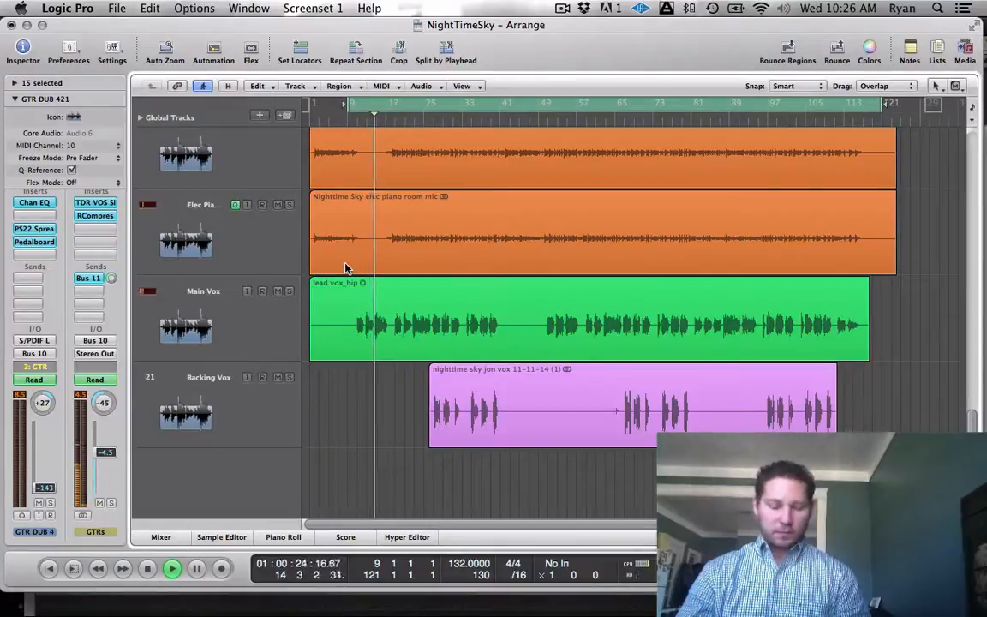
key("super+2")
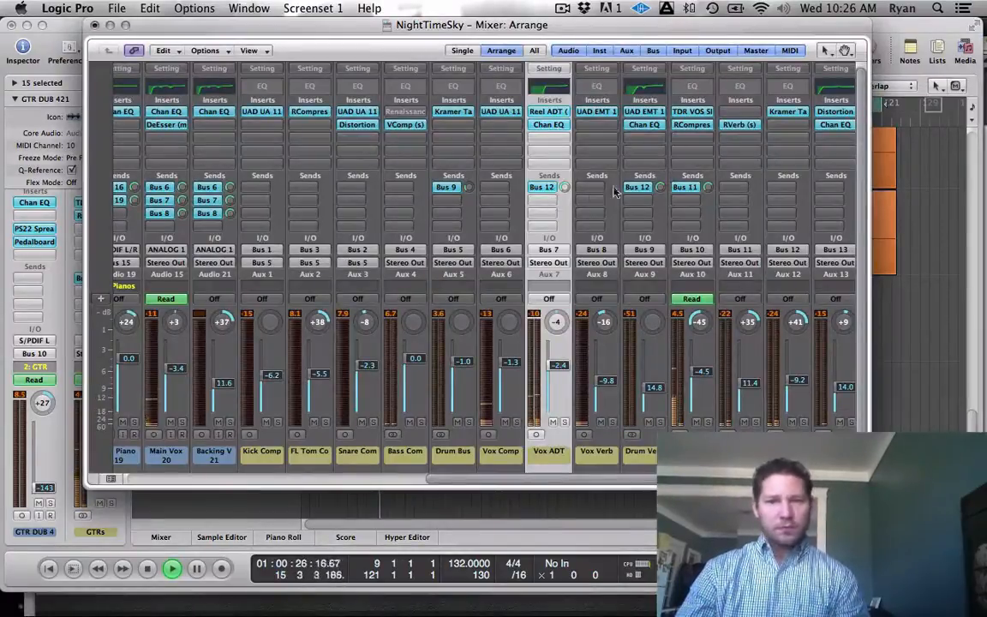
left_click(544, 112)
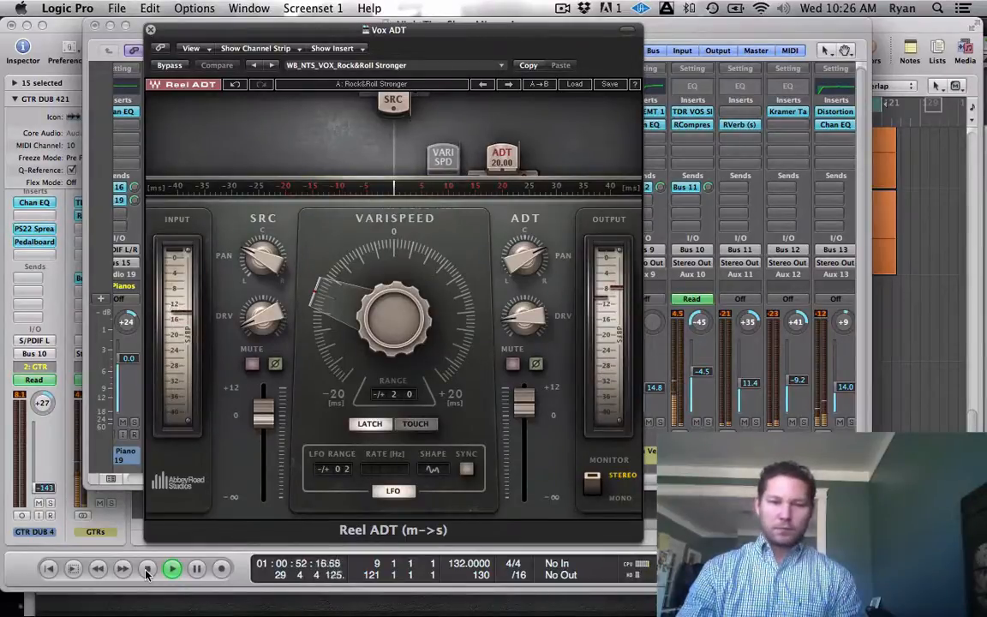
left_click(146, 571)
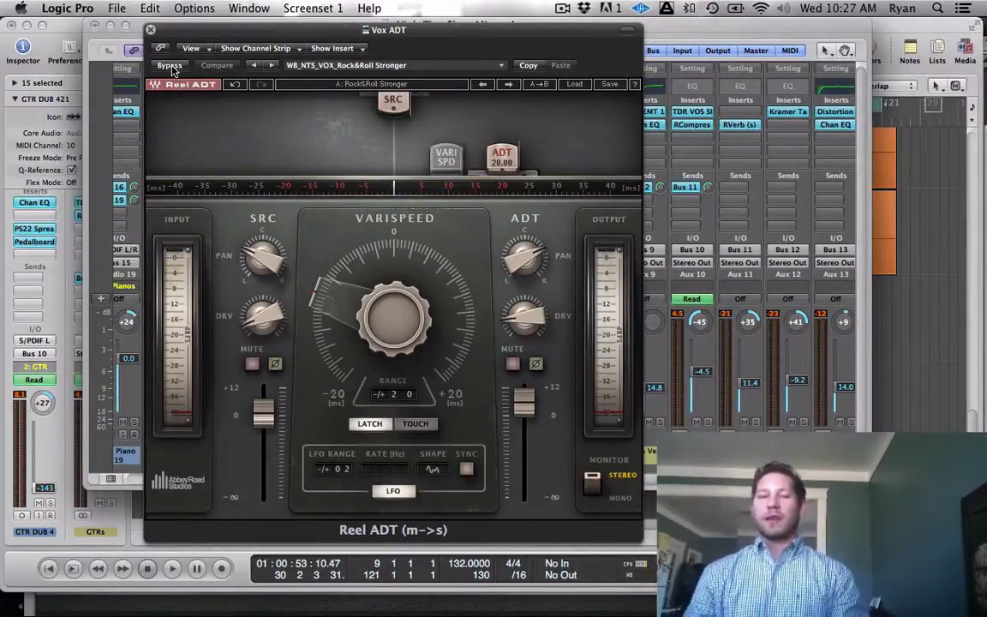
- Play the full mix and toggle Reel ADT's bypass repeatedly to compare the vocal with and without the effect, leaving it active
key("space")
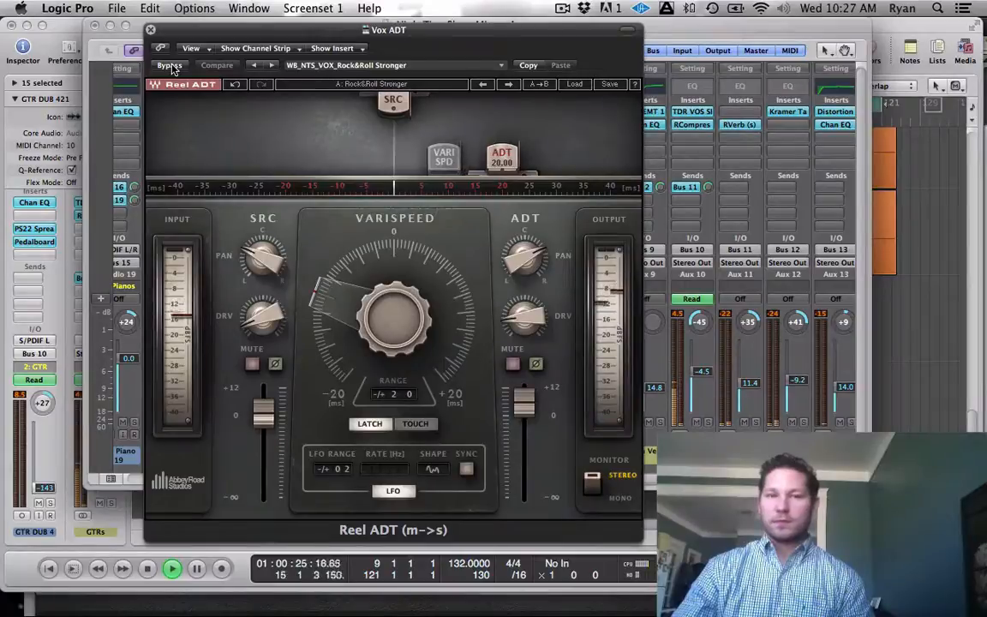
left_click(169, 66)
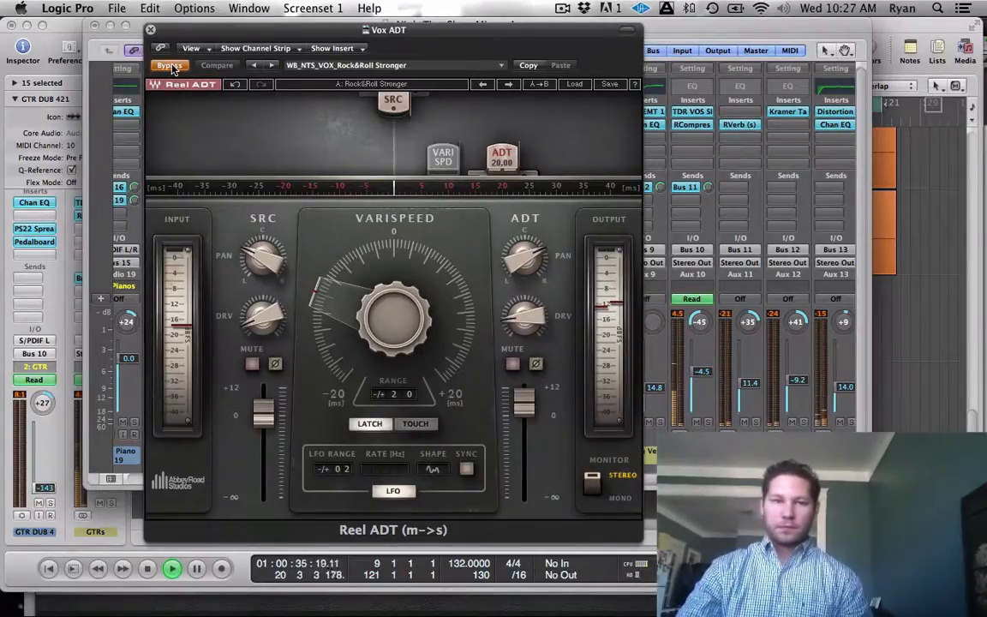
left_click(171, 67)
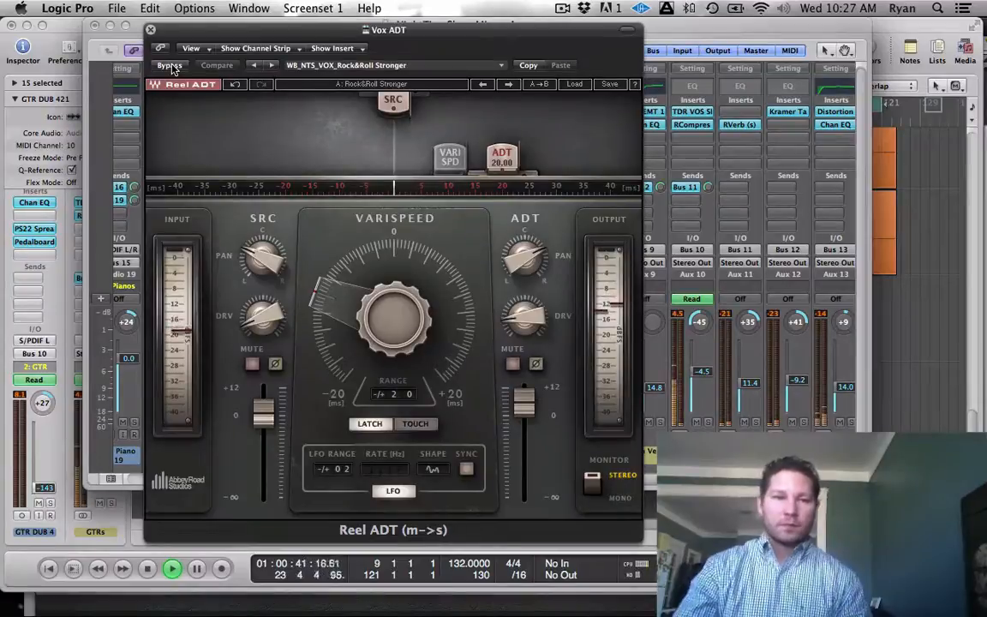
left_click(171, 67)
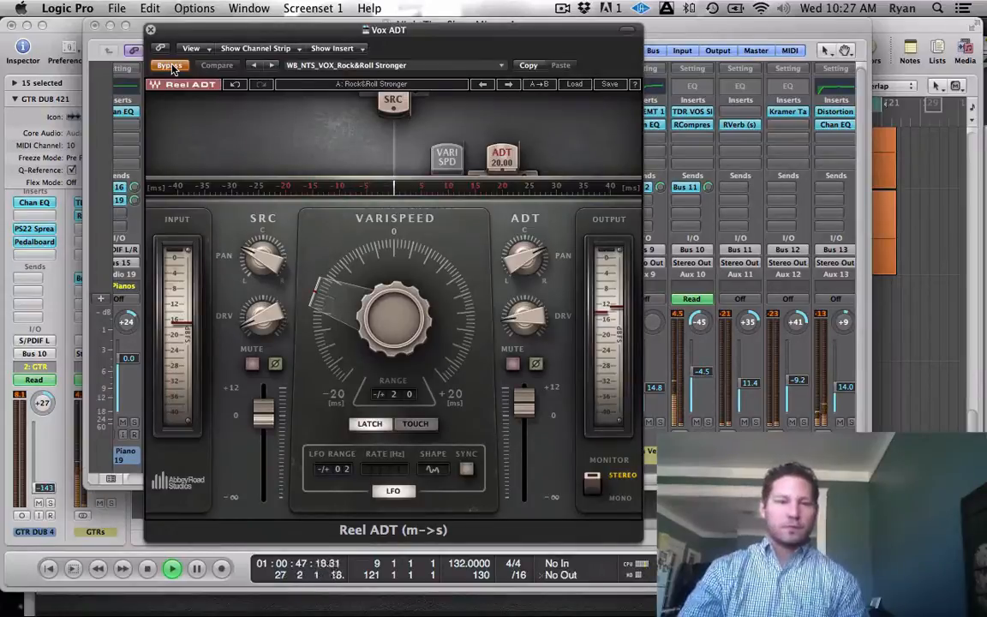
left_click(170, 66)
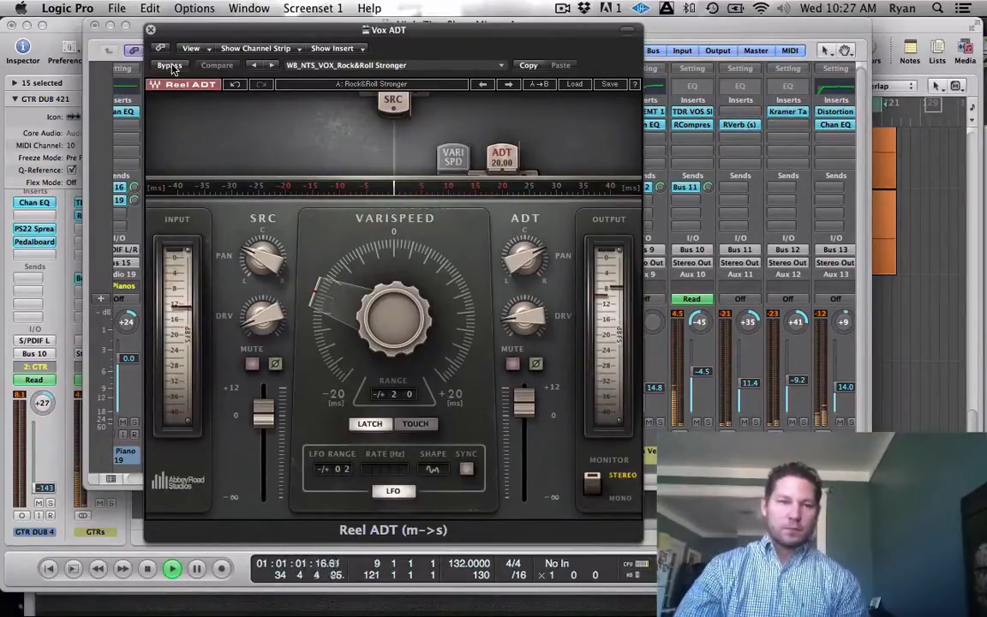
left_click(170, 66)
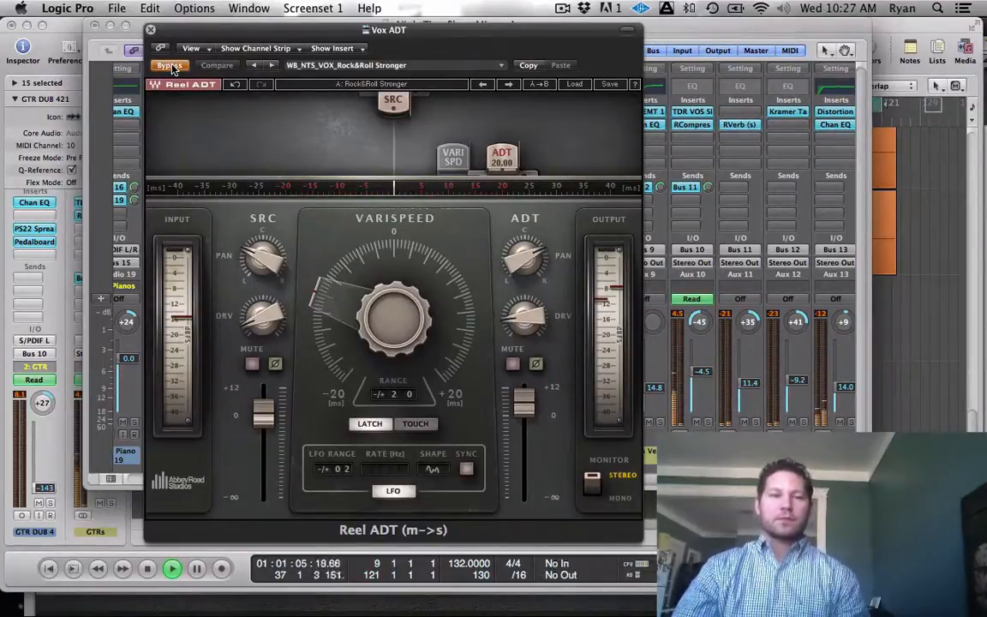
left_click(170, 66)
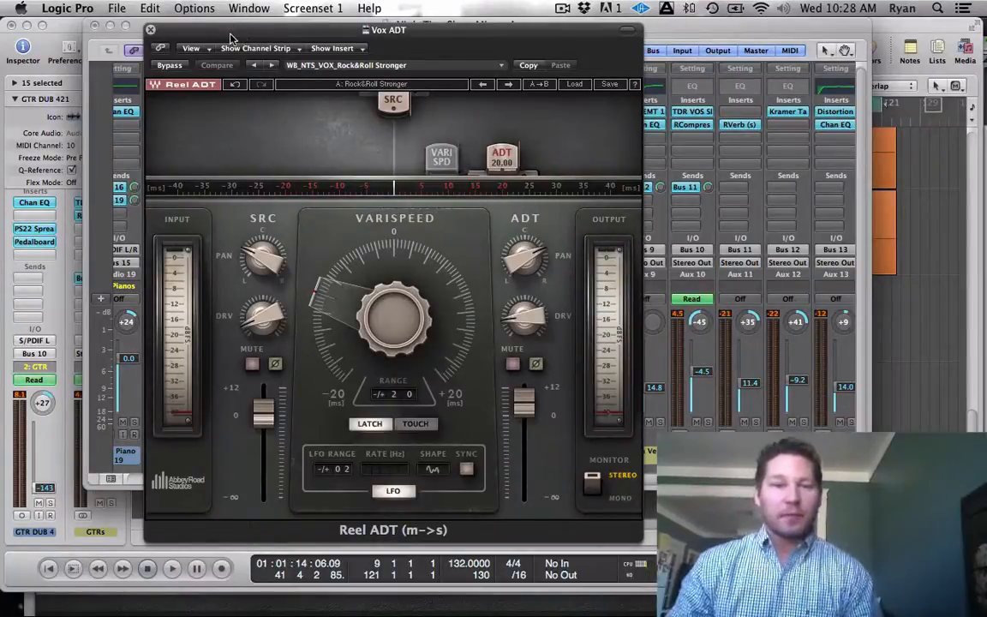
- Solo the Main Vox channel and play it, with the Reel ADT window positioned clear of the vocal channel strips
left_click_drag(229, 38, 194, 32)
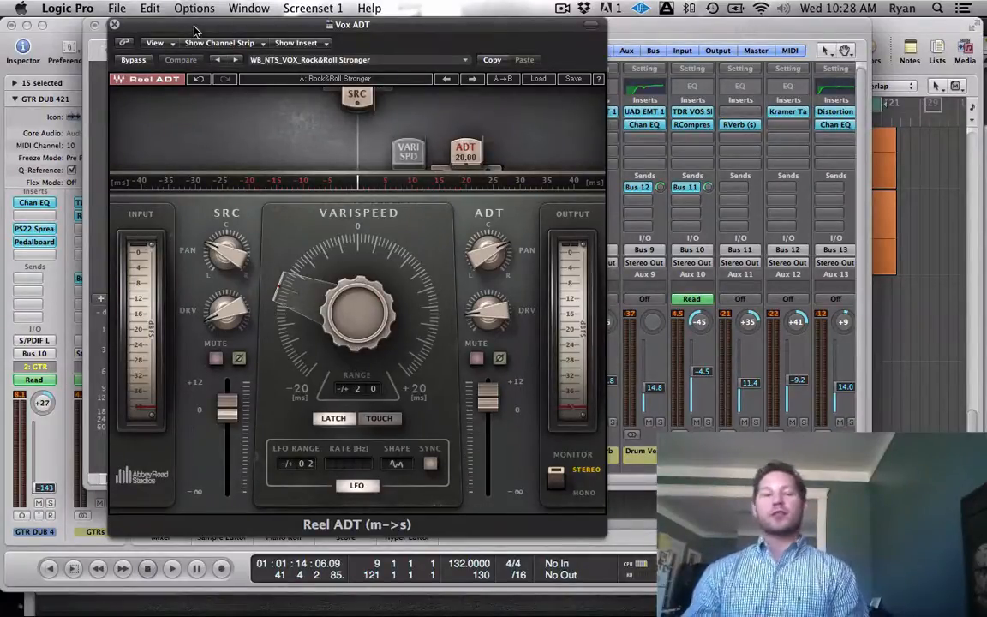
left_click_drag(137, 24, 497, 35)
left_click(182, 423)
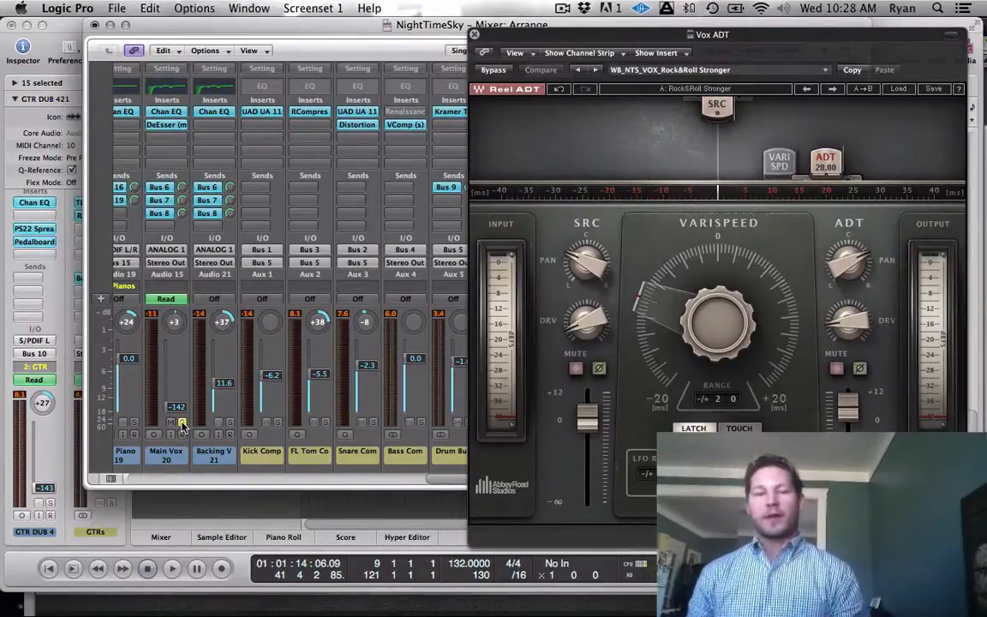
key("space")
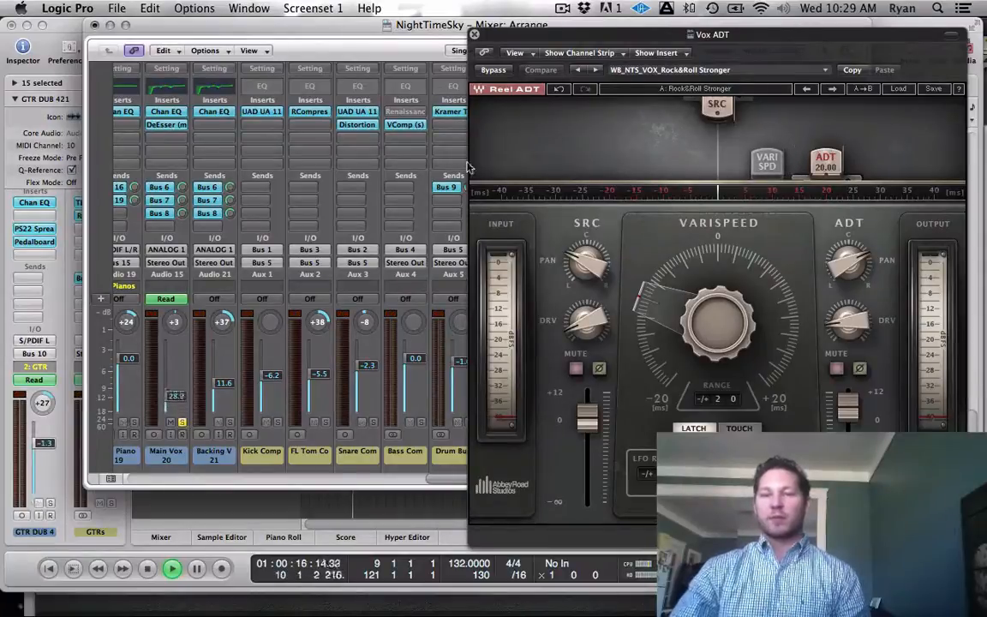
left_click_drag(631, 36, 578, 38)
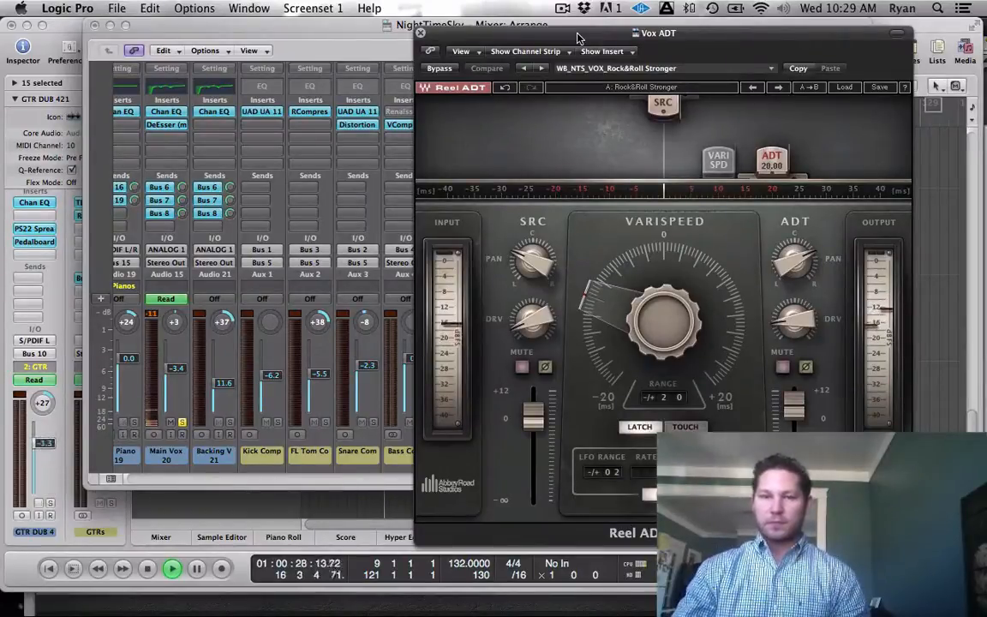
- Compare the soloed lead vocal with and without Reel ADT by toggling its bypass repeatedly, leaving the effect active
left_click(440, 69)
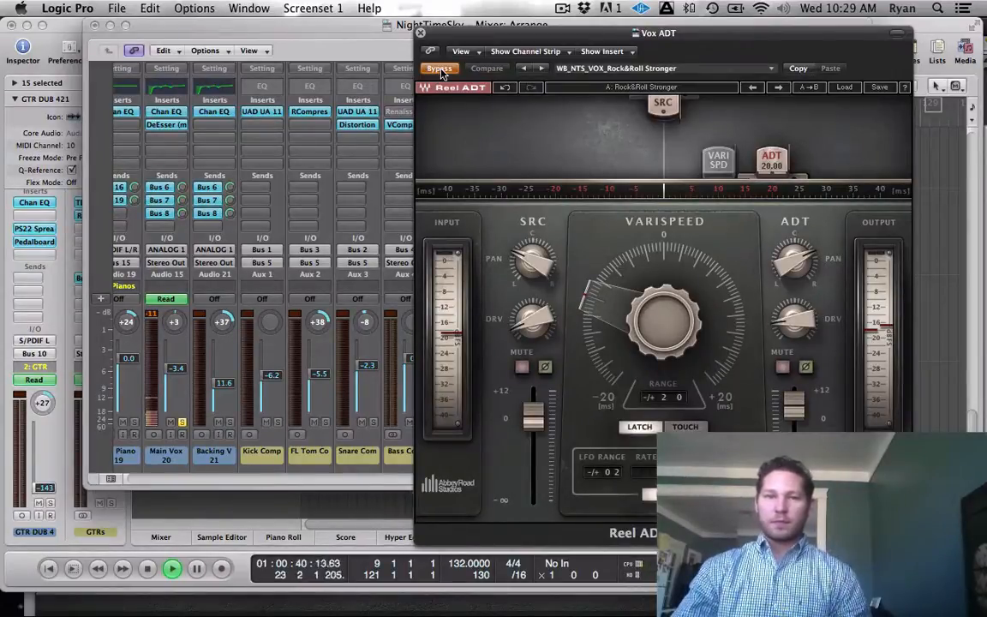
left_click(440, 69)
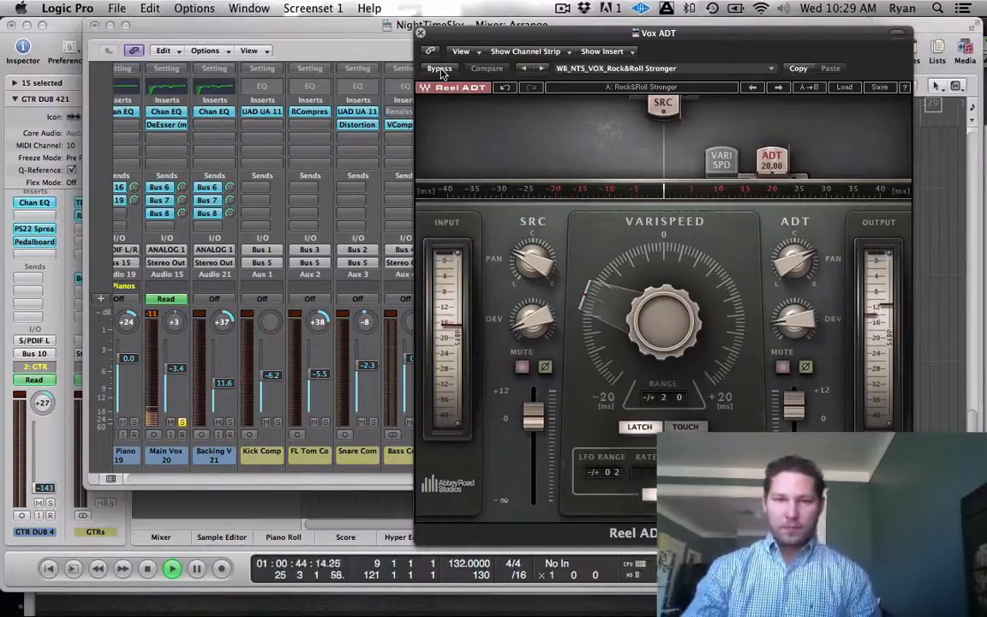
left_click(440, 69)
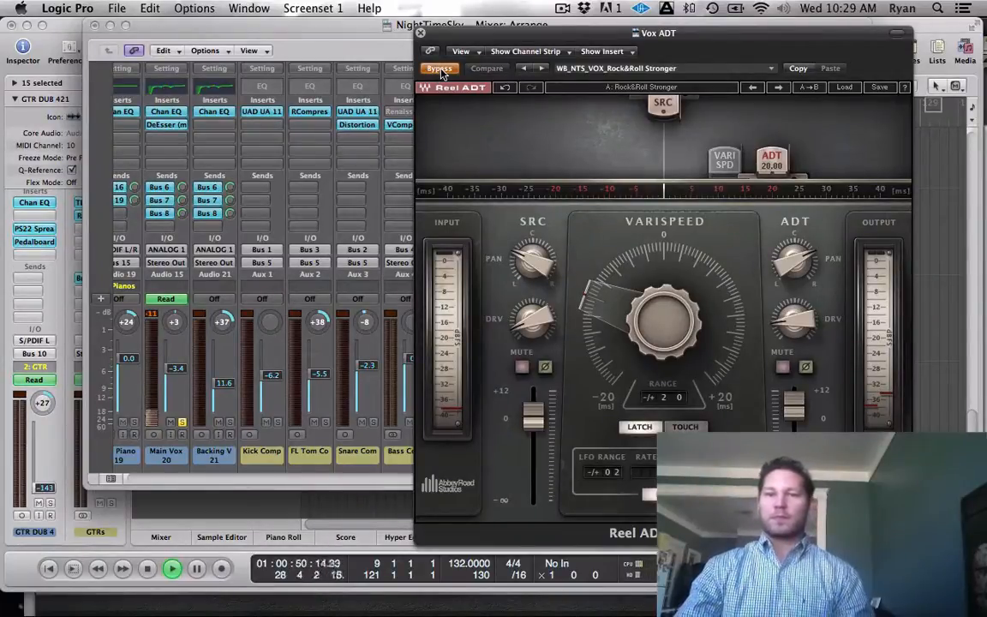
left_click(439, 69)
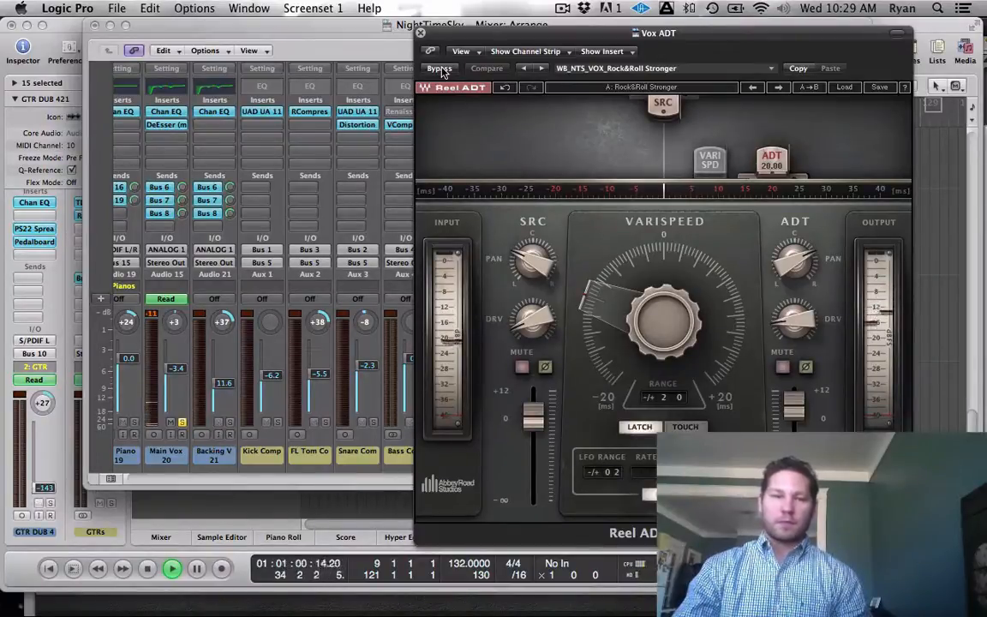
left_click(440, 69)
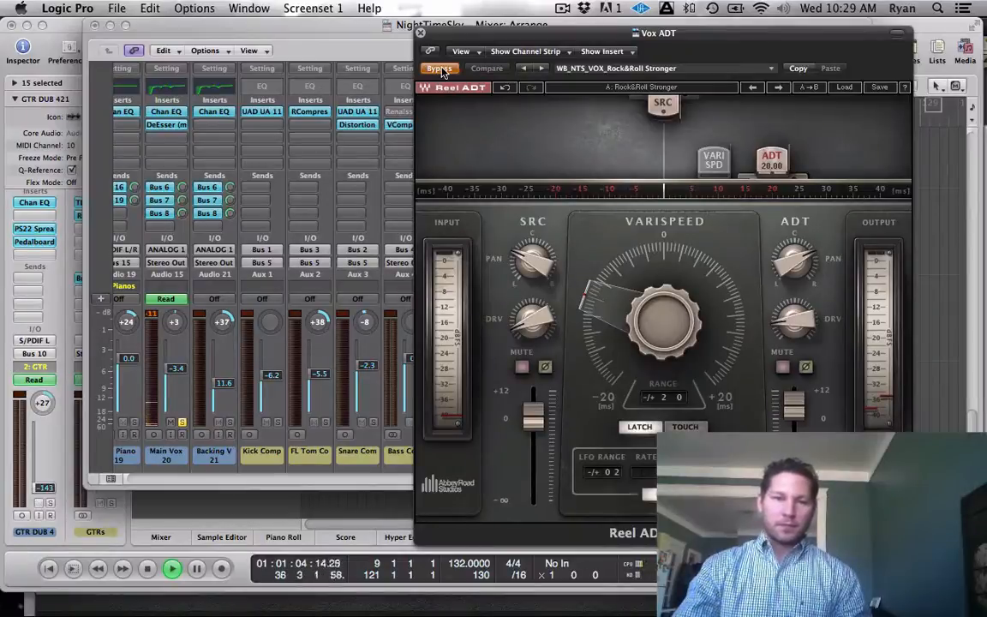
left_click(440, 68)
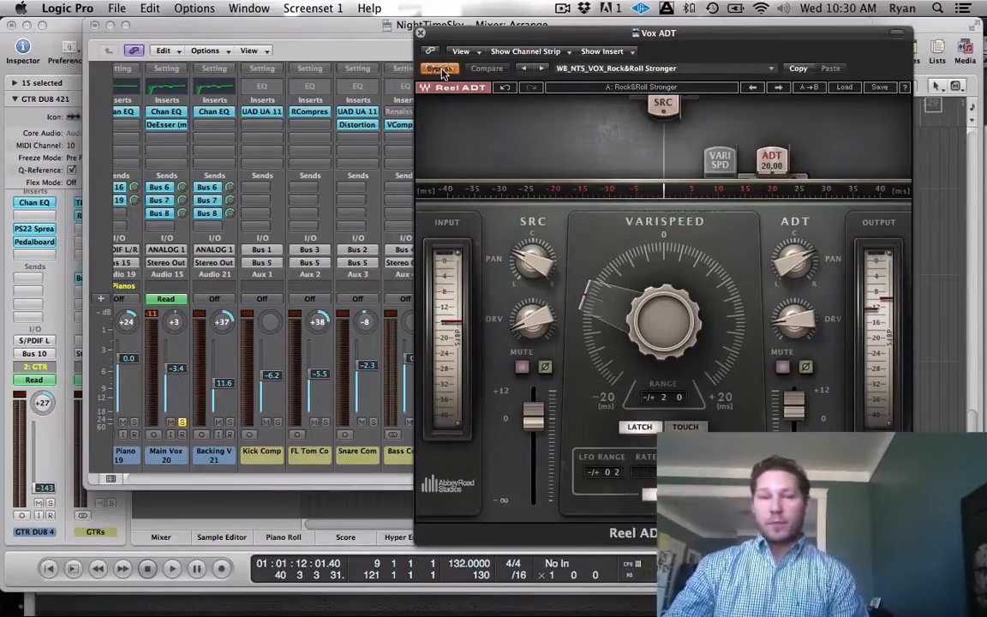
left_click(442, 70)
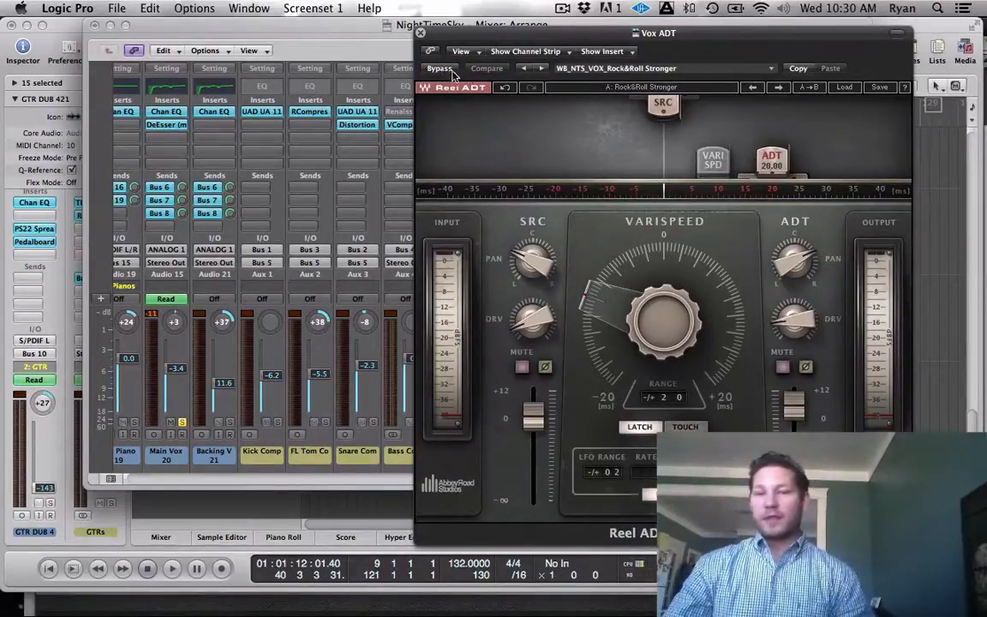
- Load the factory preset Pres 2: Subtle Vocal ADT in Reel ADT while the soloed vocal plays
left_click(773, 73)
mouse_move(790, 221)
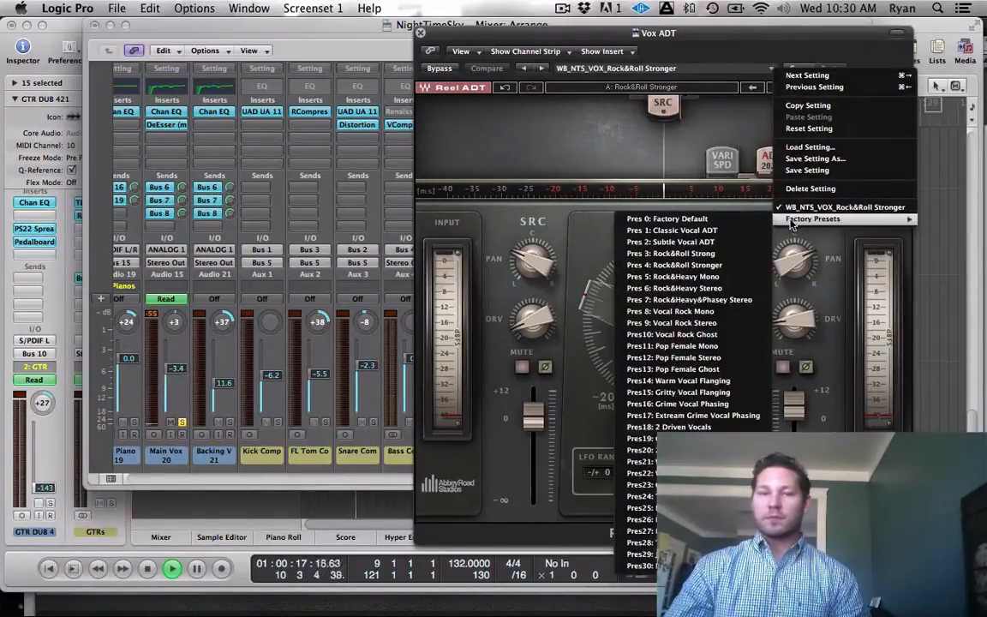
left_click(696, 242)
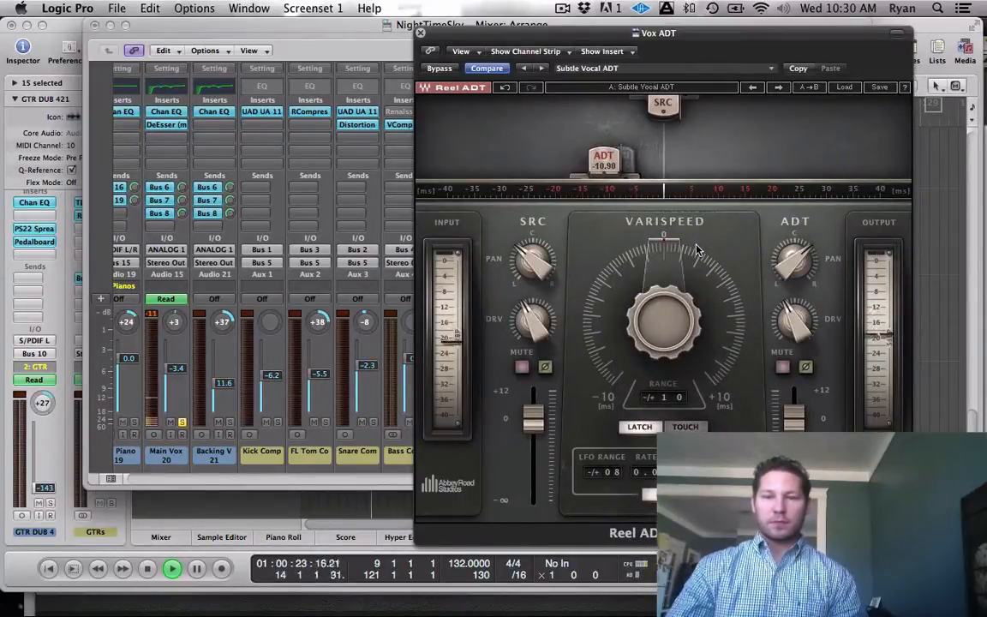
- Audition factory presets Pres 7: Rock&Heavy&Phasey Stereo and Pres10: Vocal Rock Ghost in Reel ADT while the soloed vocal plays
left_click(767, 71)
mouse_move(792, 219)
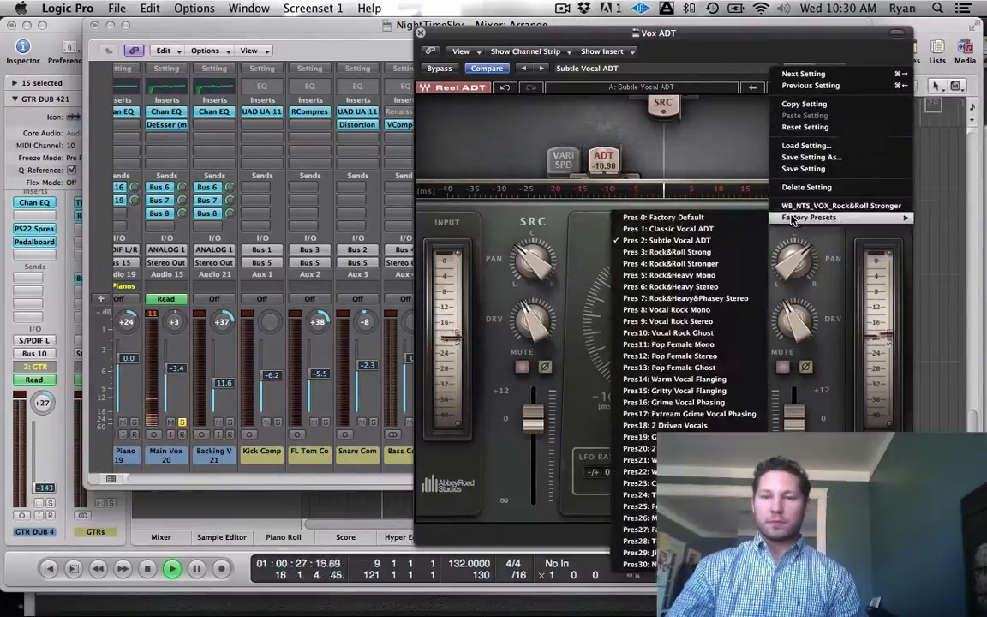
left_click(723, 298)
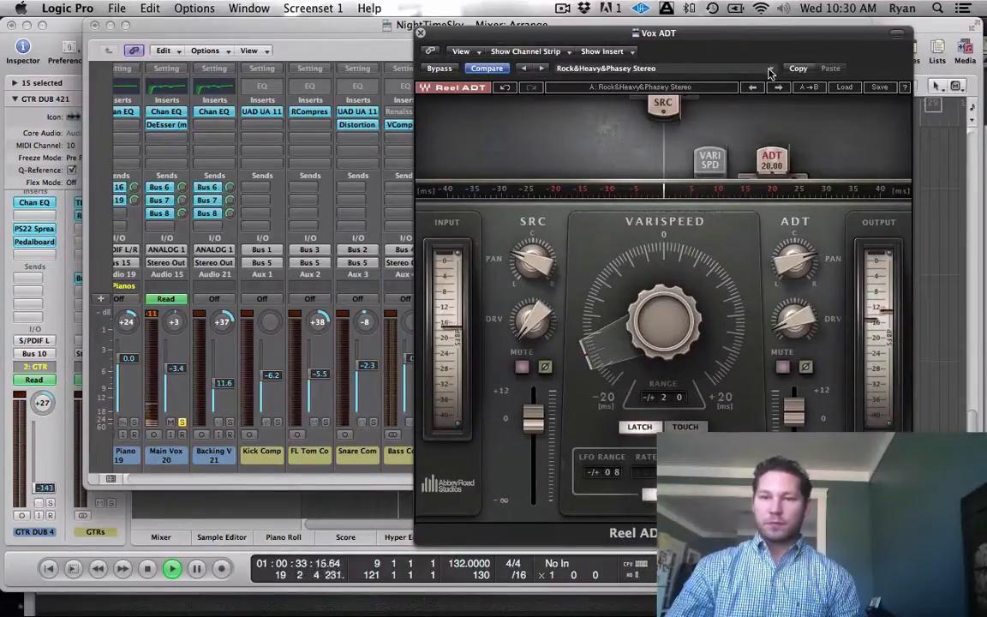
left_click(770, 72)
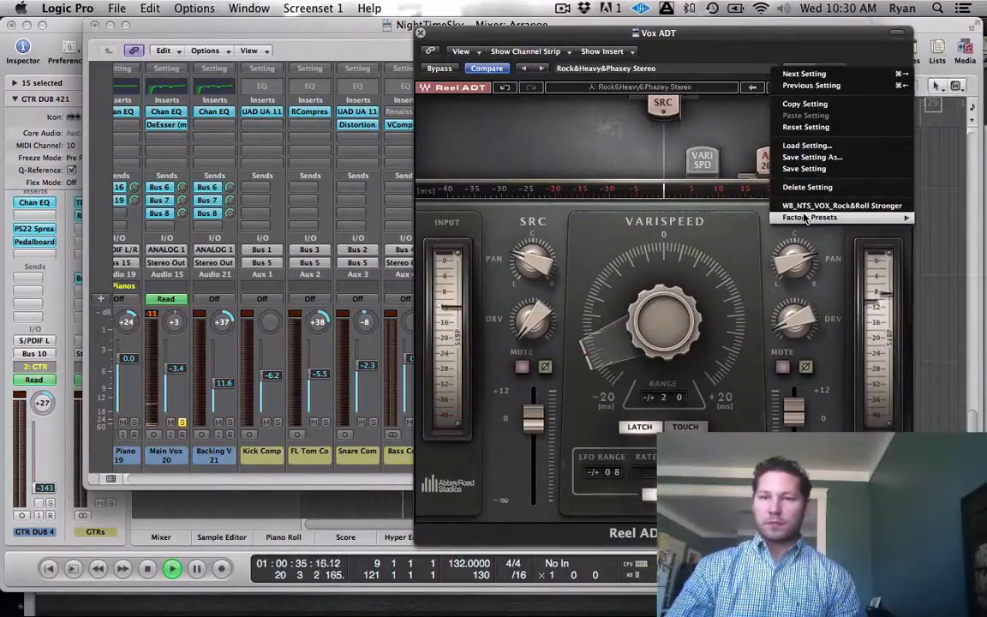
mouse_move(805, 218)
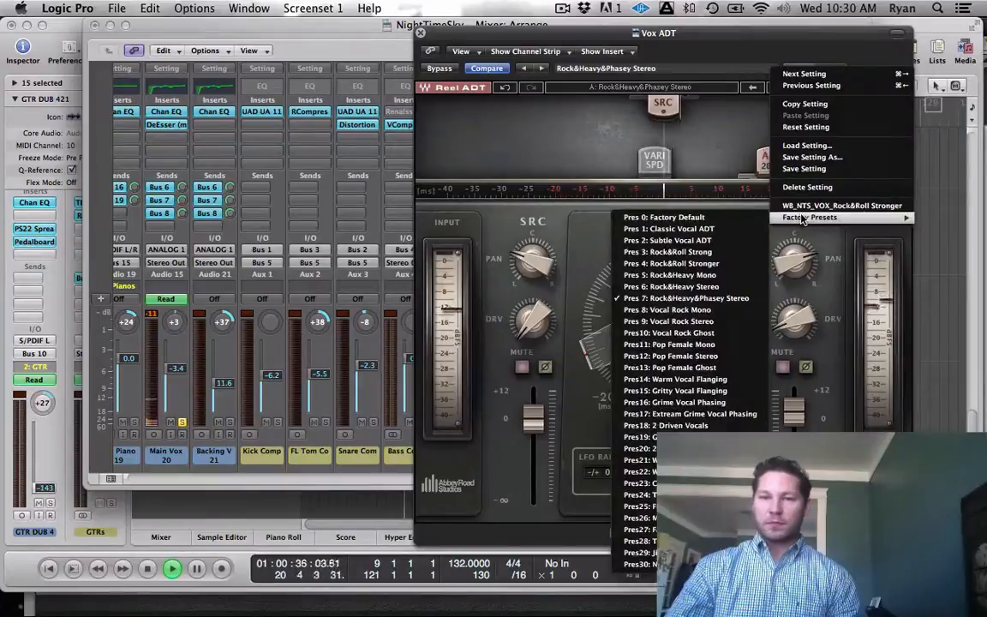
left_click(724, 333)
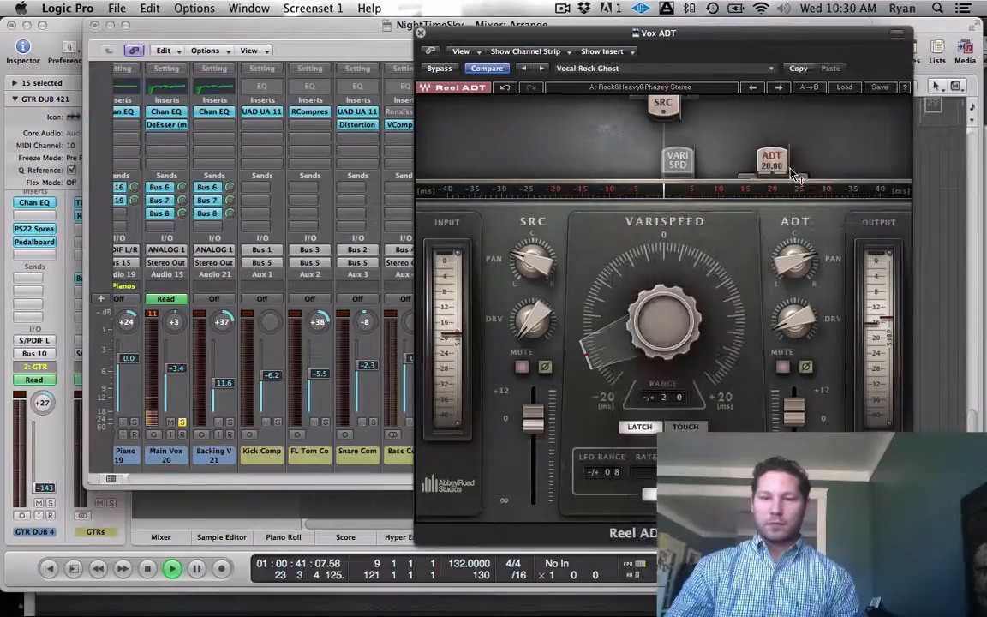
- Load the factory preset Pres17: Extream Grime Vocal Phasing in Reel ADT and hear it on the soloed vocal
left_click(769, 72)
mouse_move(795, 218)
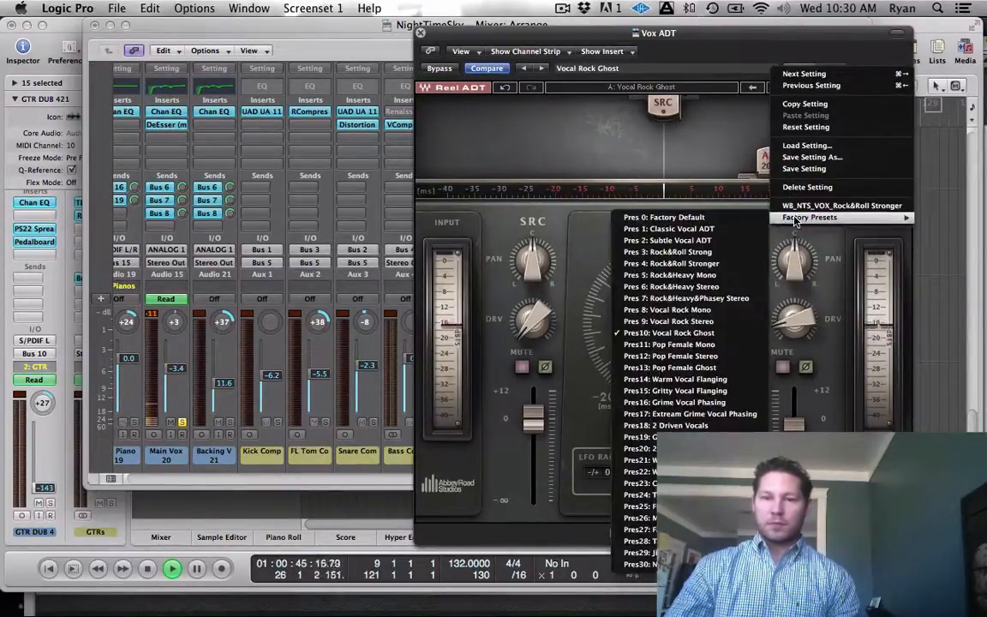
left_click(724, 413)
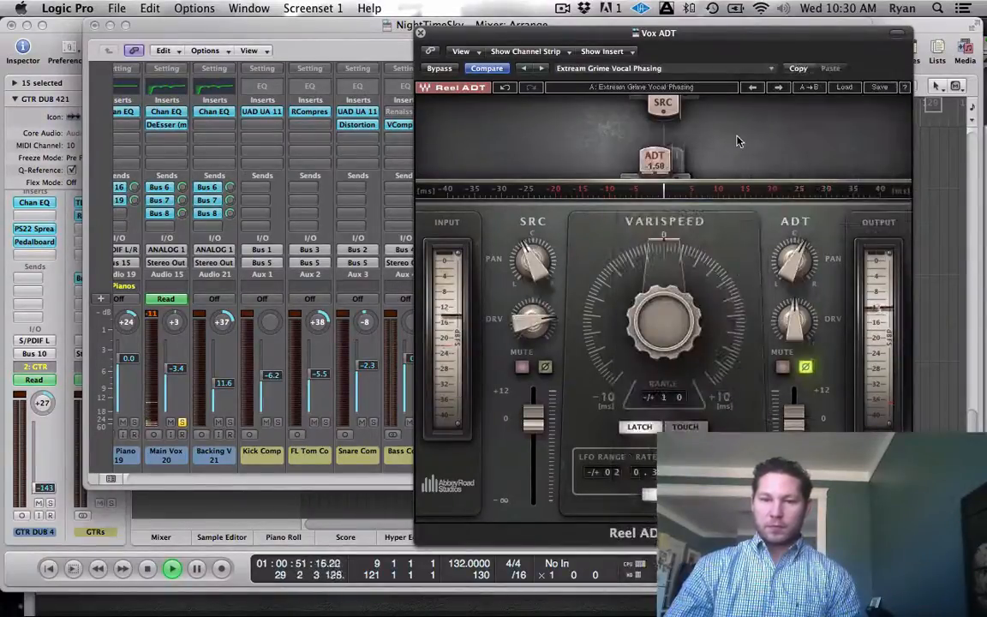
- Load the factory preset Mono Crunch Loop Movment in Reel ADT, listen to the soloed vocal with it, and stop playback
left_click(769, 68)
mouse_move(796, 220)
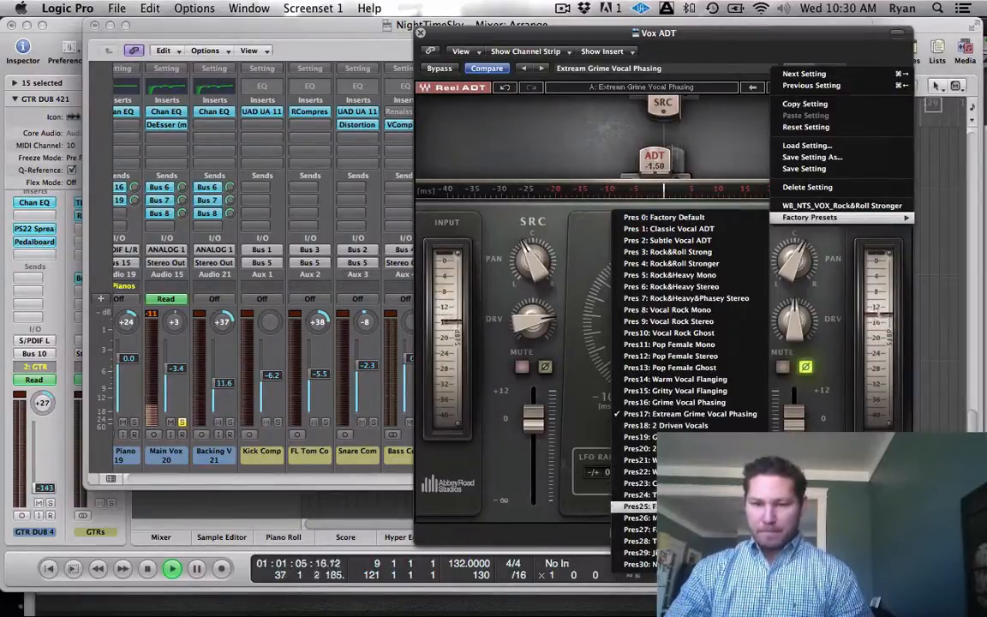
left_click(694, 517)
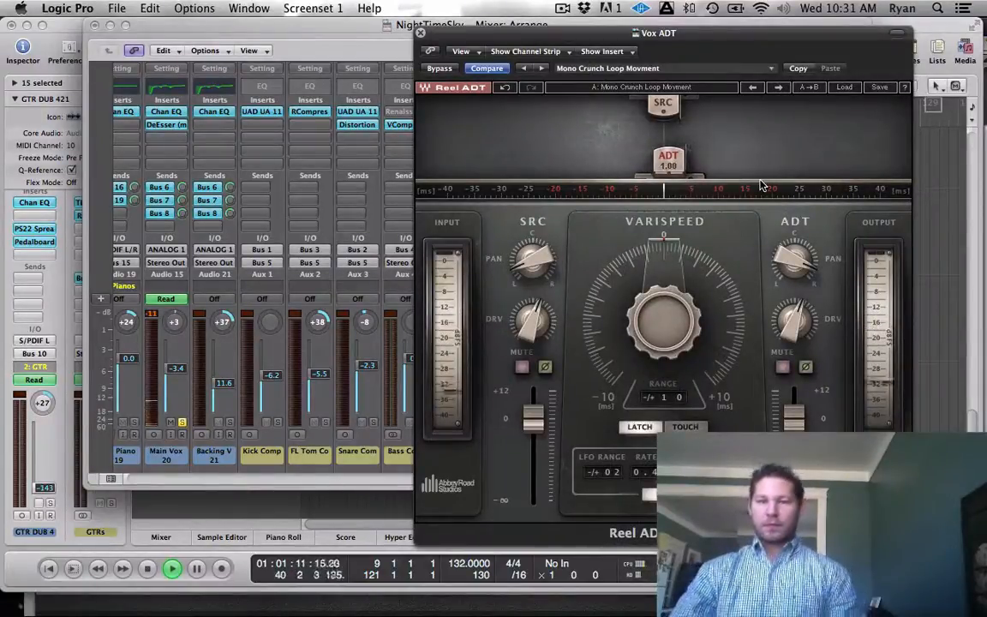
key("space")
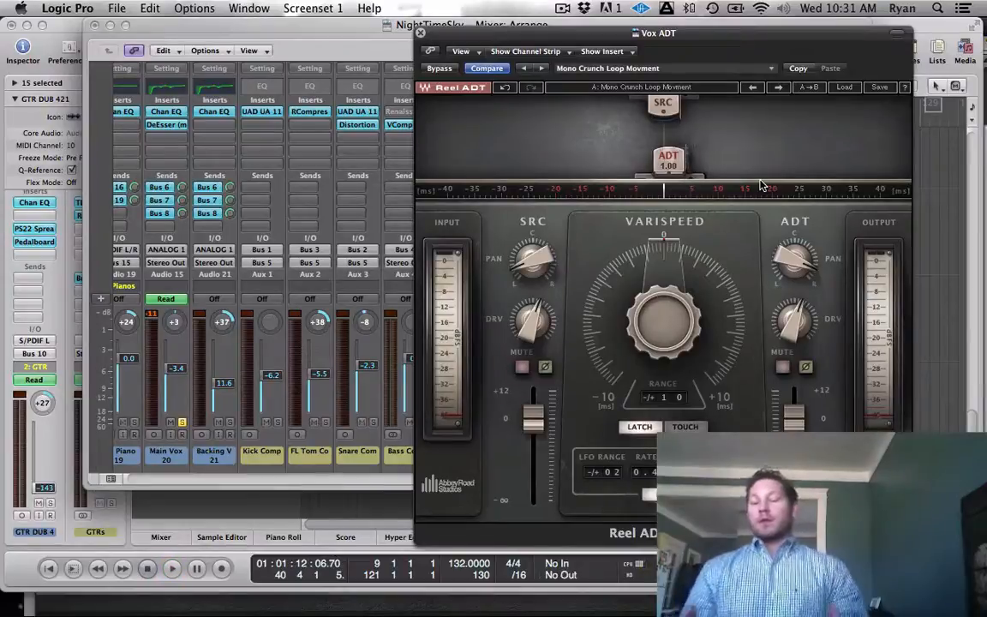